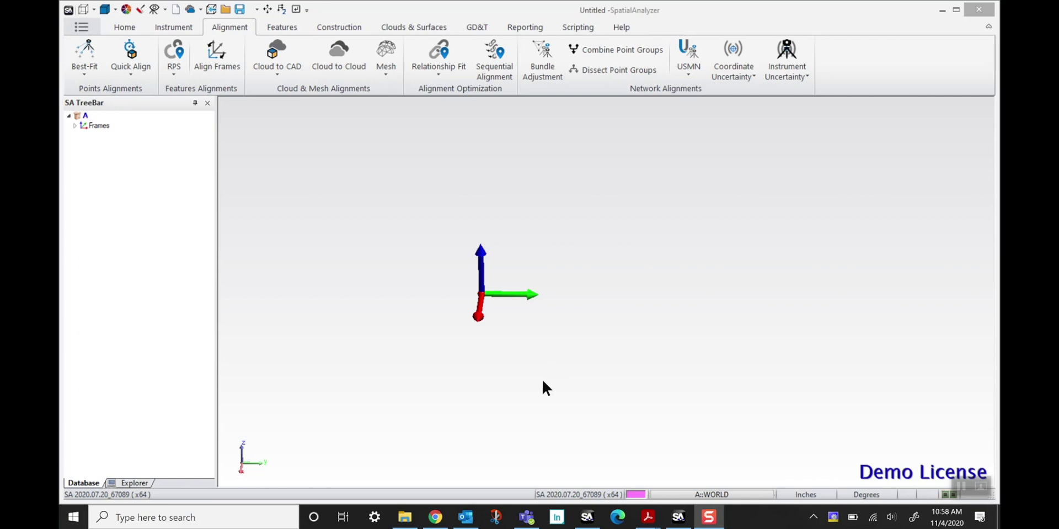
- Drag SA DEMOPART_inches.CATPart into the SpatialAnalyzer graphics window
{"action": "left_click", "coordinate": [409, 518]}
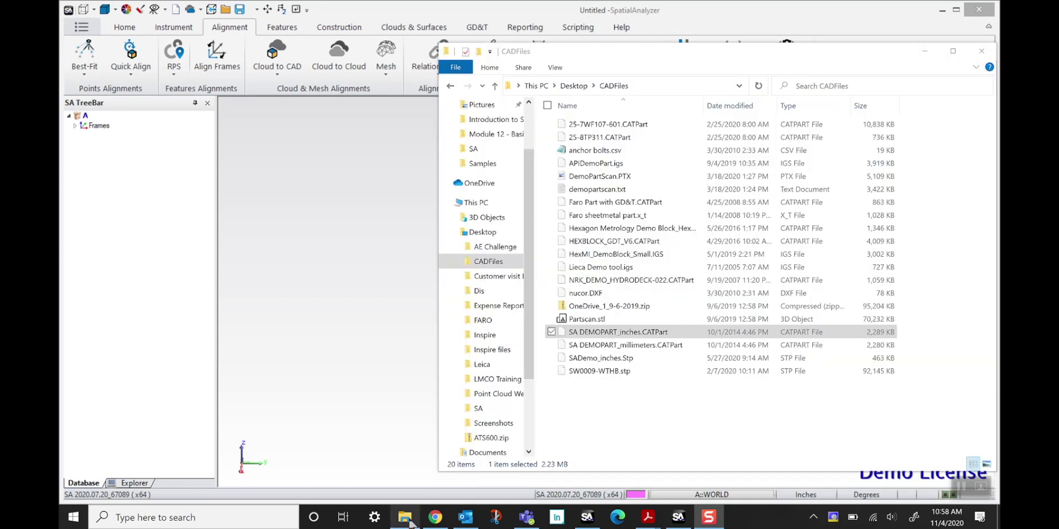
{"action": "left_click", "coordinate": [595, 333]}
{"action": "left_click_drag", "start_coordinate": [591, 330], "coordinate": [376, 303]}
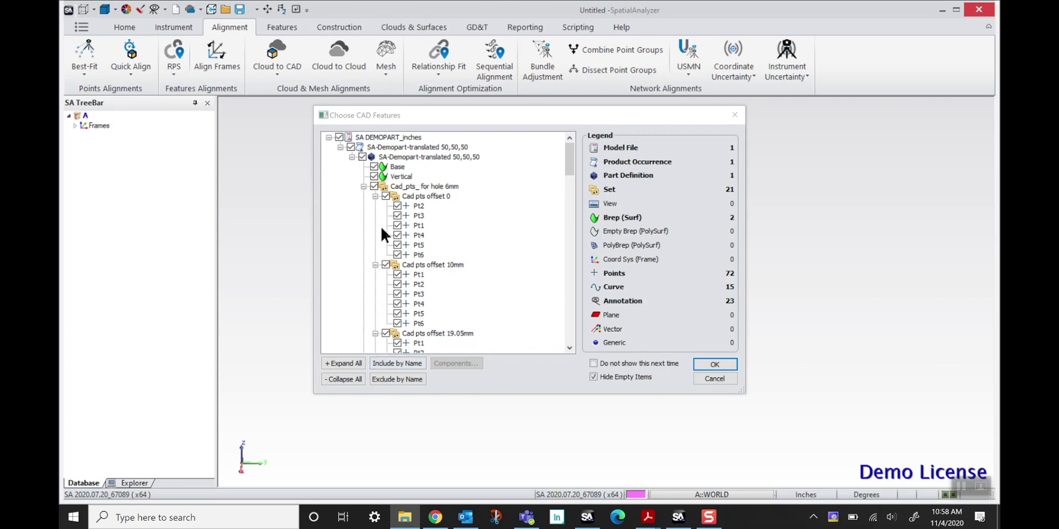
- Limit the CAD feature import to only the Base and Vertical surfaces
{"action": "left_click", "coordinate": [362, 157]}
{"action": "left_click", "coordinate": [374, 166]}
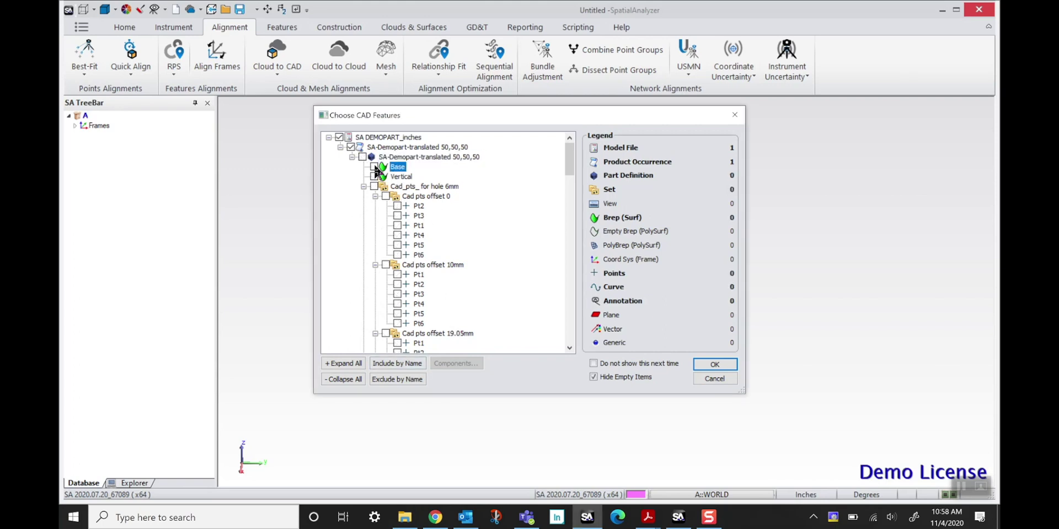
{"action": "left_click", "coordinate": [374, 176]}
- Import the Base and Vertical surfaces and orbit to an oblique view
{"action": "left_click", "coordinate": [714, 364]}
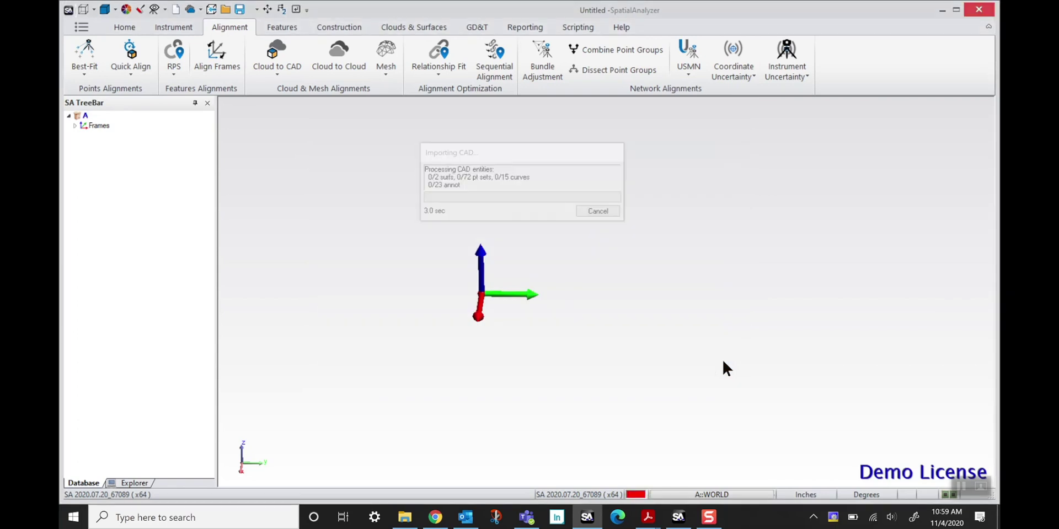
{"action": "right_click_drag", "start_coordinate": [648, 354], "coordinate": [740, 382]}
{"action": "scroll", "coordinate": [736, 380], "scroll_direction": "down", "scroll_amount": 5}
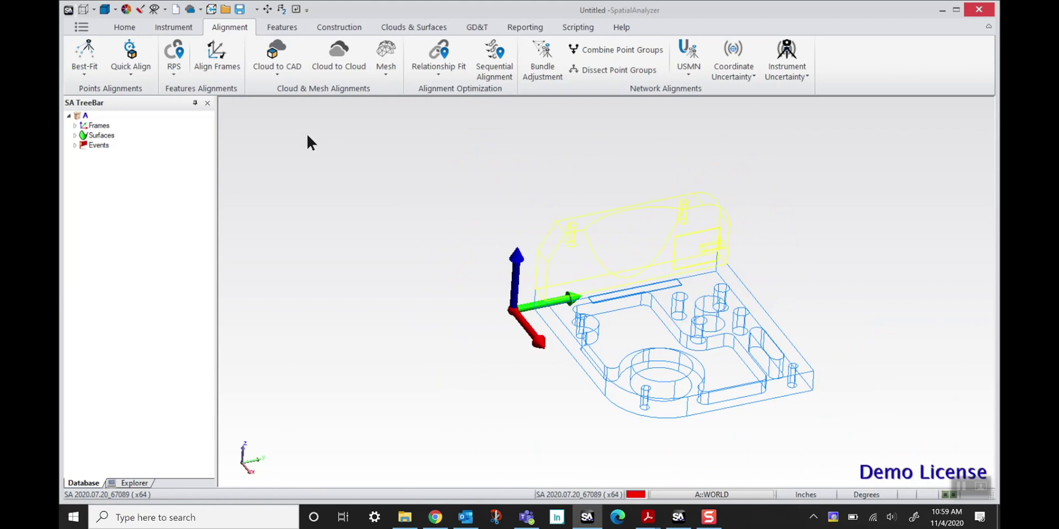
- Set the display render mode to Shaded with Edges
{"action": "left_click", "coordinate": [125, 28]}
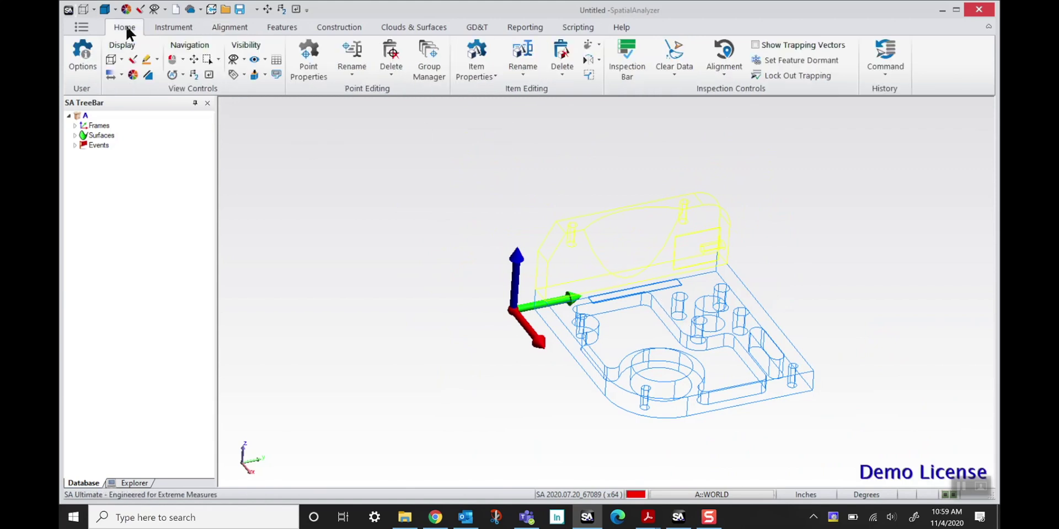
{"action": "left_click", "coordinate": [121, 59]}
{"action": "left_click", "coordinate": [139, 103]}
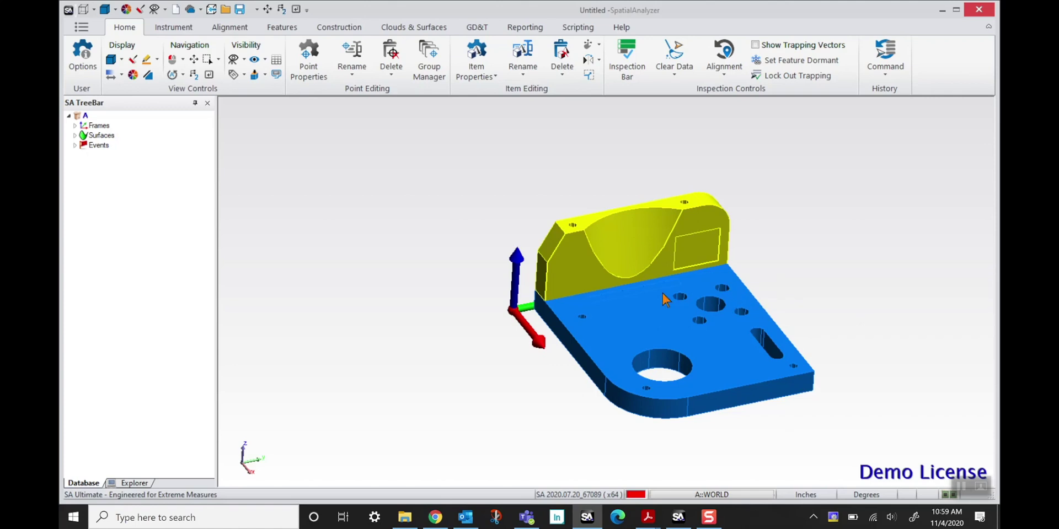
{"action": "left_click", "coordinate": [170, 25]}
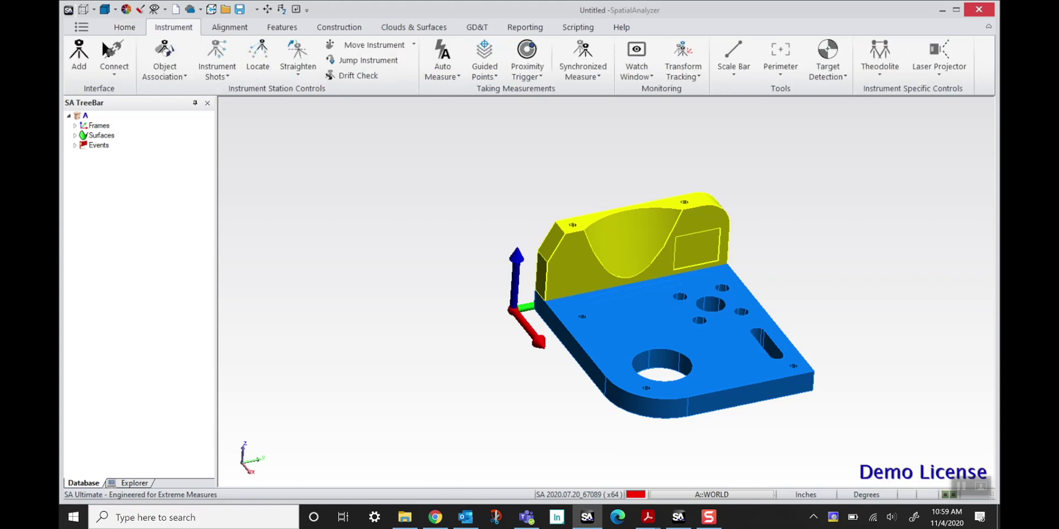
- Add a Hexagon Absolute 8 7dof-2.5m arm and orbit to see it beside the part
{"action": "left_click", "coordinate": [80, 55]}
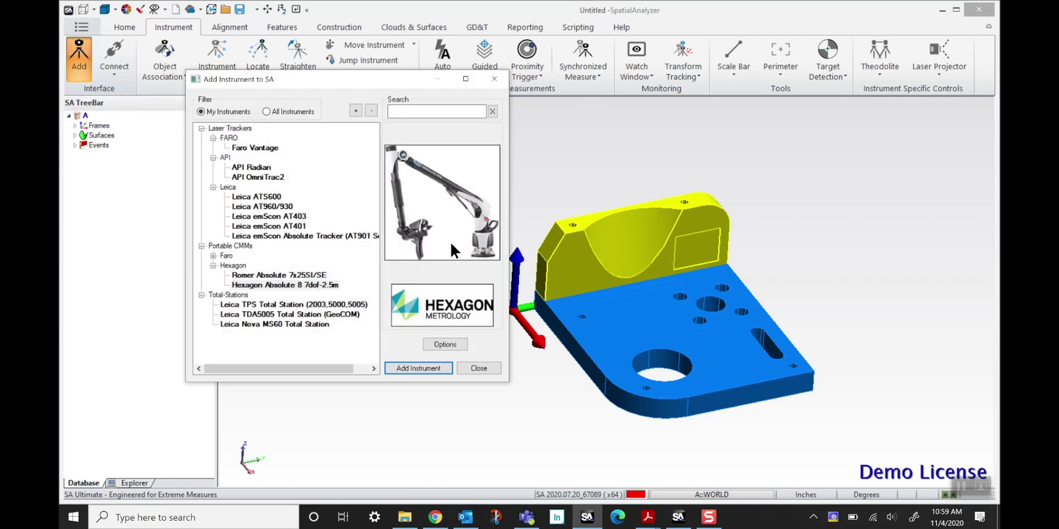
{"action": "left_click", "coordinate": [421, 370]}
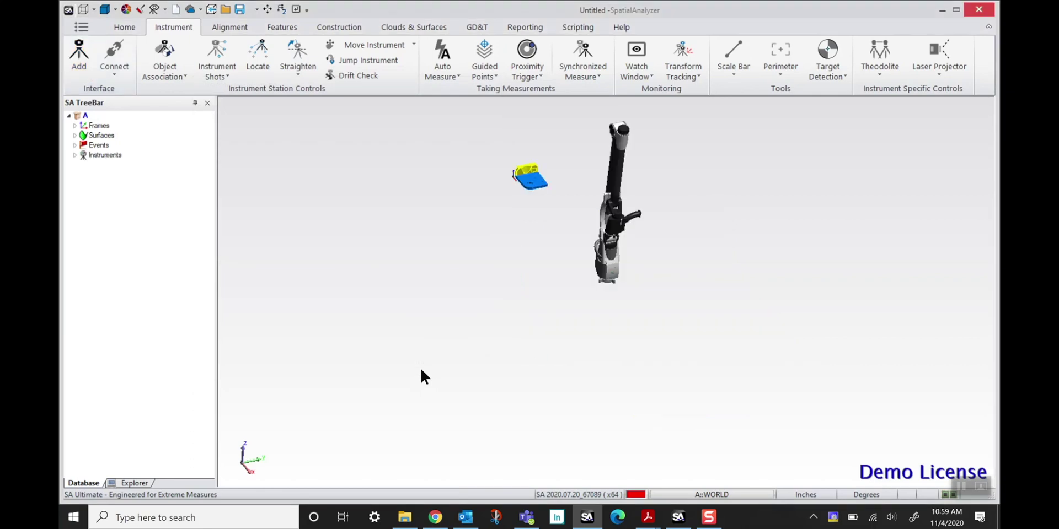
{"action": "right_click_drag", "start_coordinate": [650, 162], "coordinate": [560, 269]}
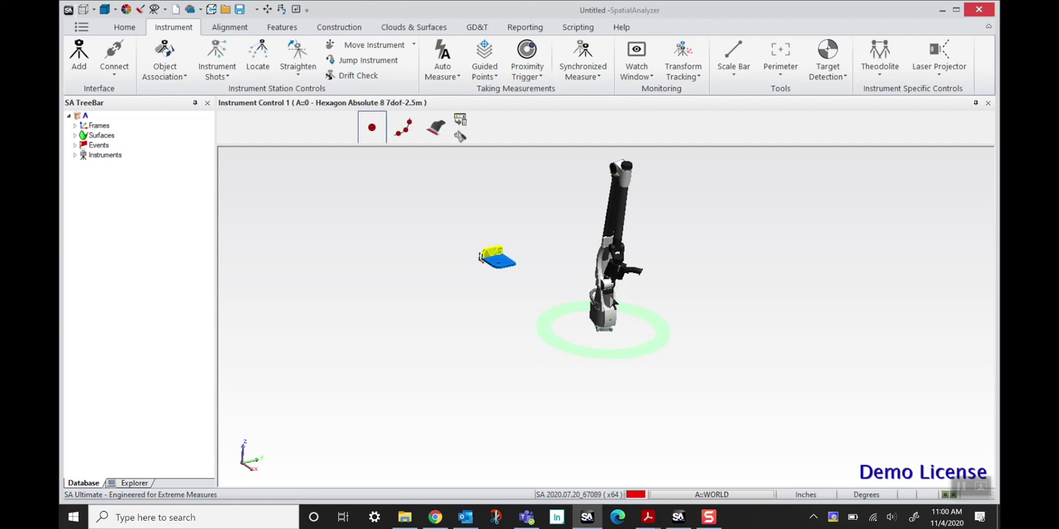
{"action": "right_click_drag", "start_coordinate": [612, 300], "coordinate": [548, 298]}
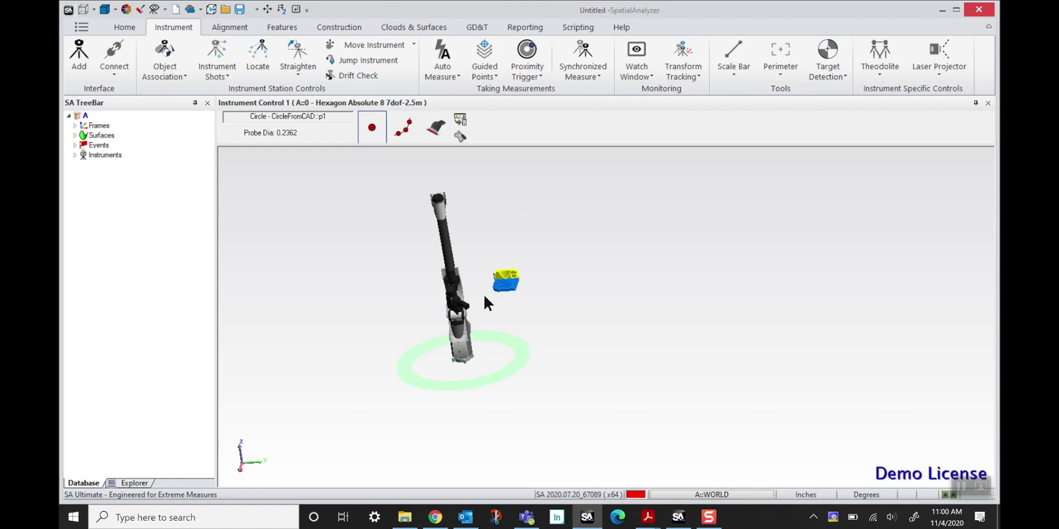
- Switch to Translucent Instruments so the arm is see-through next to the part
{"action": "left_click", "coordinate": [133, 28]}
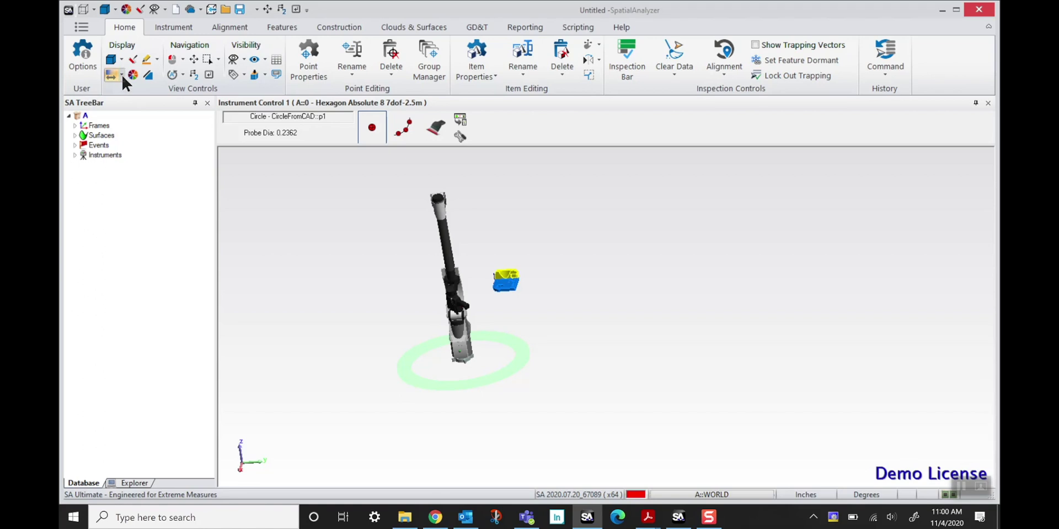
{"action": "left_click", "coordinate": [122, 76]}
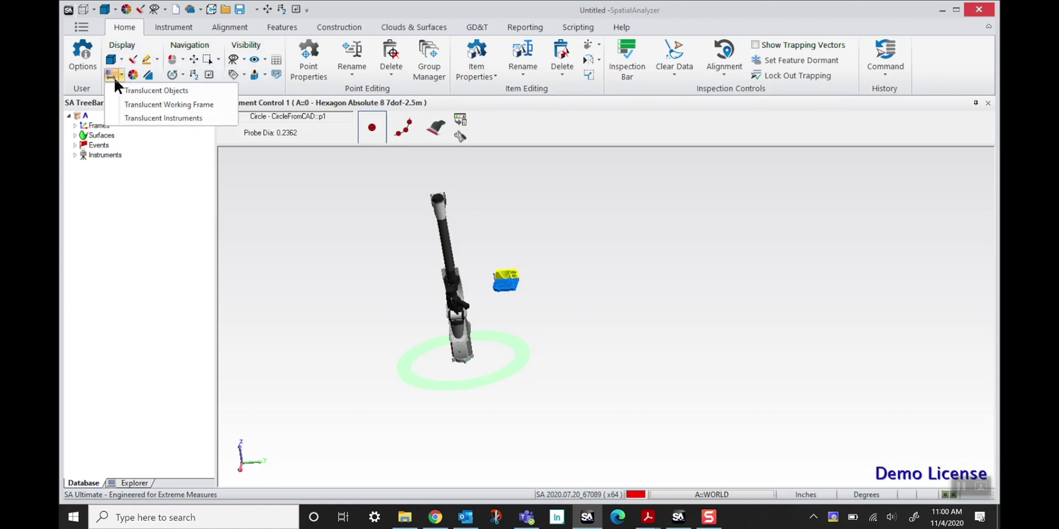
{"action": "left_click", "coordinate": [150, 120]}
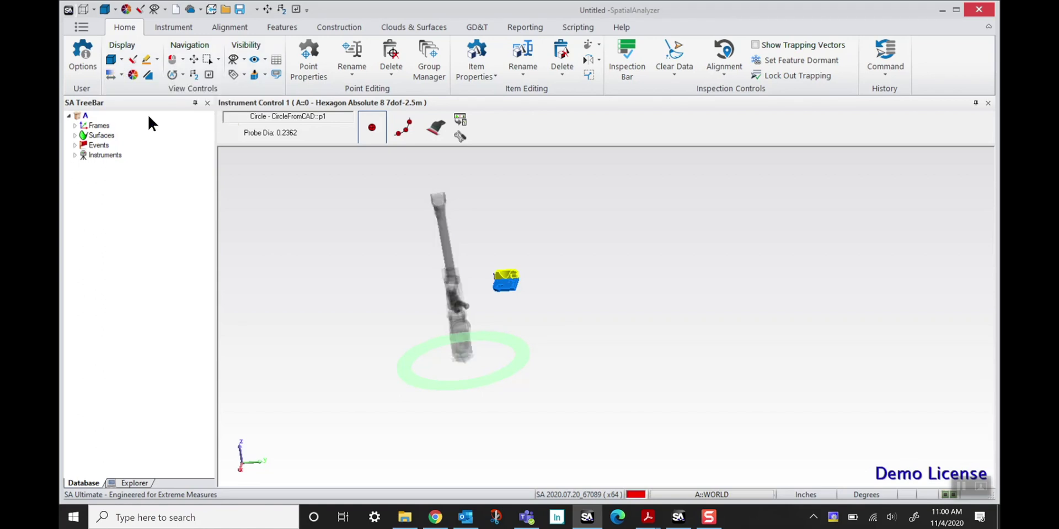
{"action": "right_click_drag", "start_coordinate": [475, 303], "coordinate": [528, 305]}
{"action": "scroll", "coordinate": [488, 265], "scroll_direction": "up", "scroll_amount": 2}
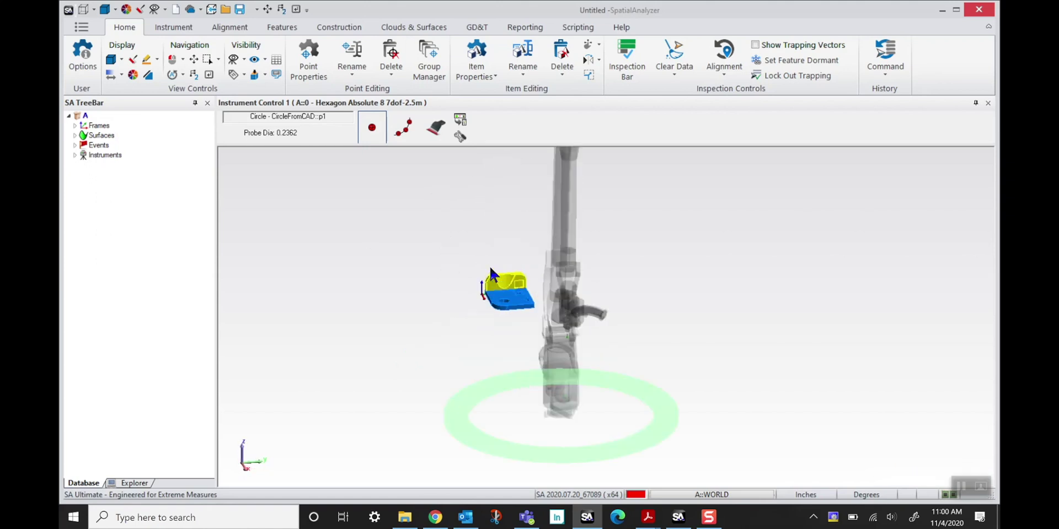
{"action": "scroll", "coordinate": [516, 282], "scroll_direction": "up", "scroll_amount": 2}
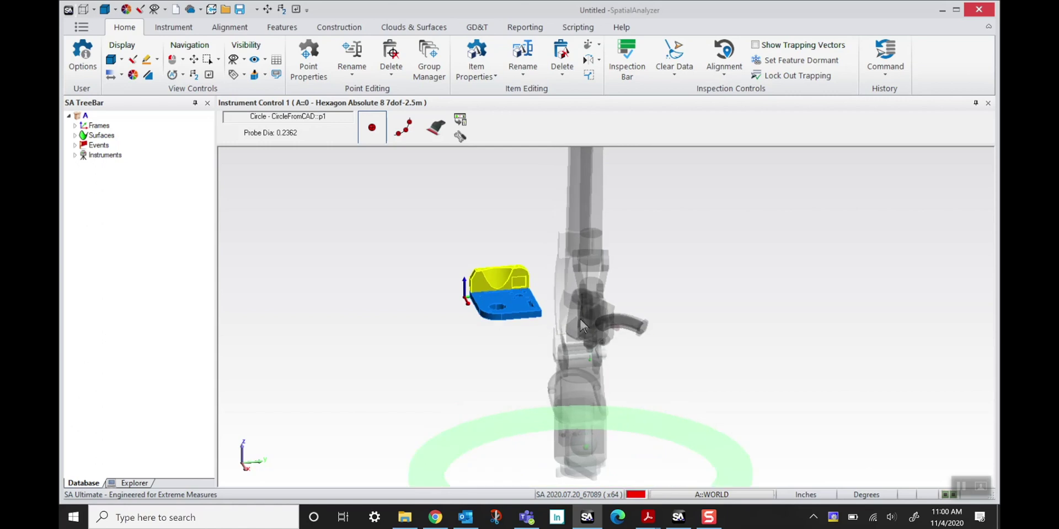
{"action": "right_click_drag", "start_coordinate": [718, 291], "coordinate": [739, 295]}
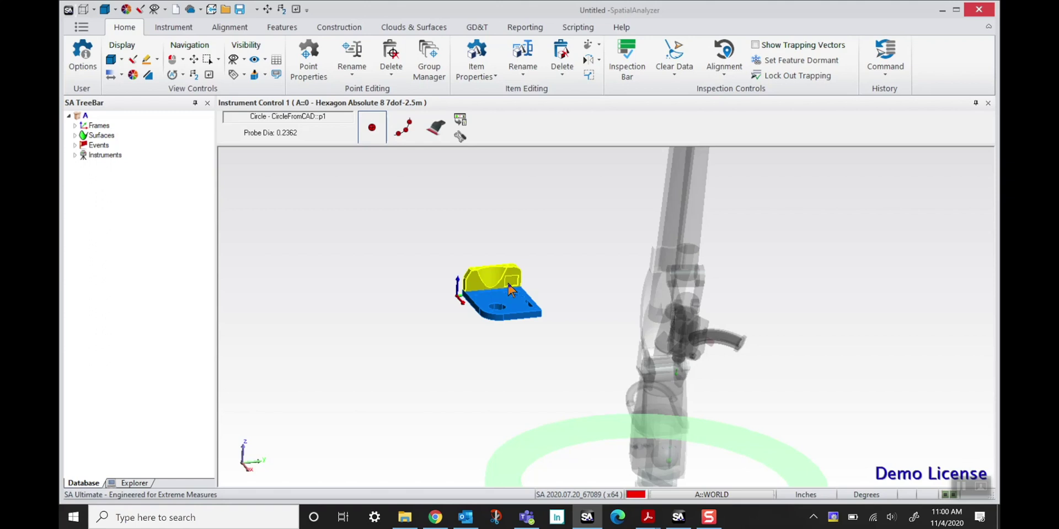
{"action": "left_click", "coordinate": [176, 32]}
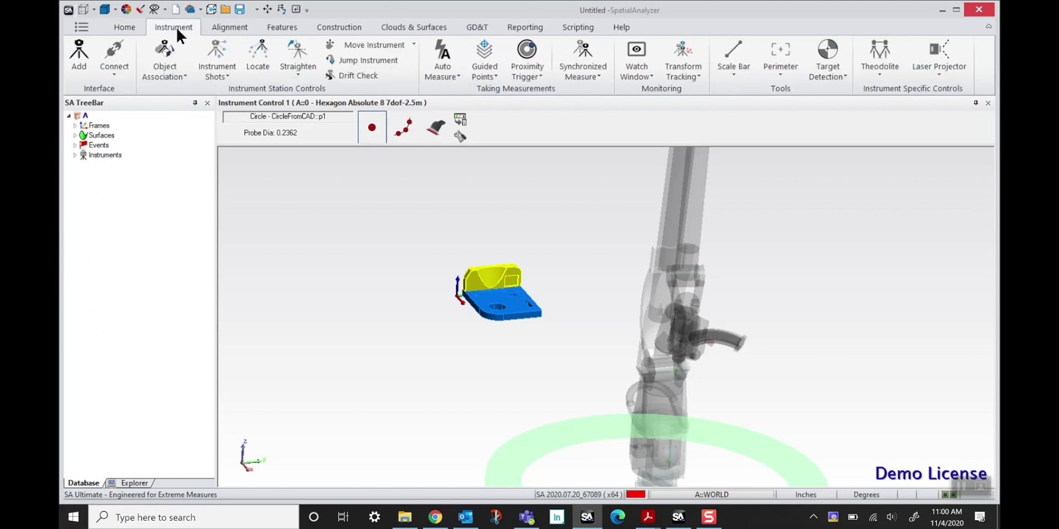
{"action": "left_click", "coordinate": [257, 55]}
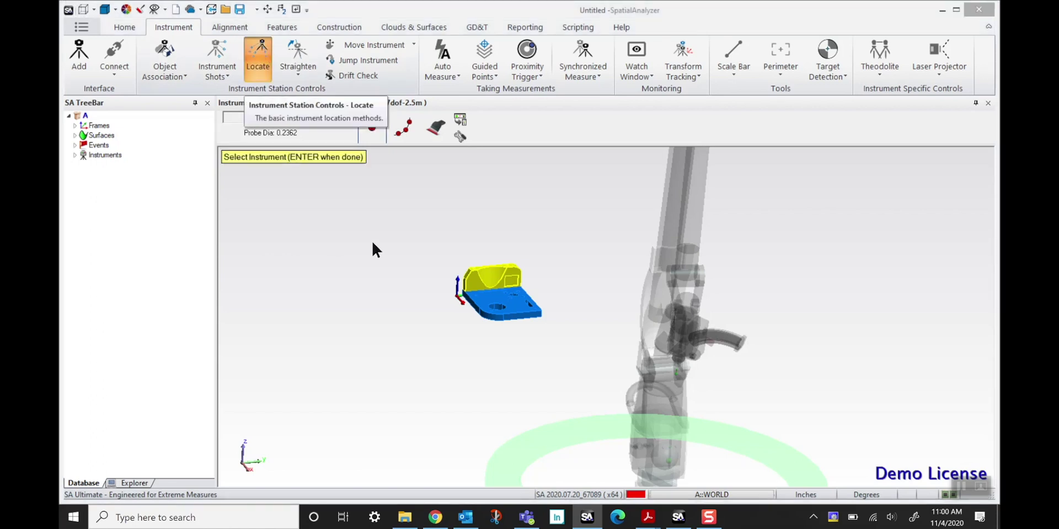
{"action": "key", "text": "Return"}
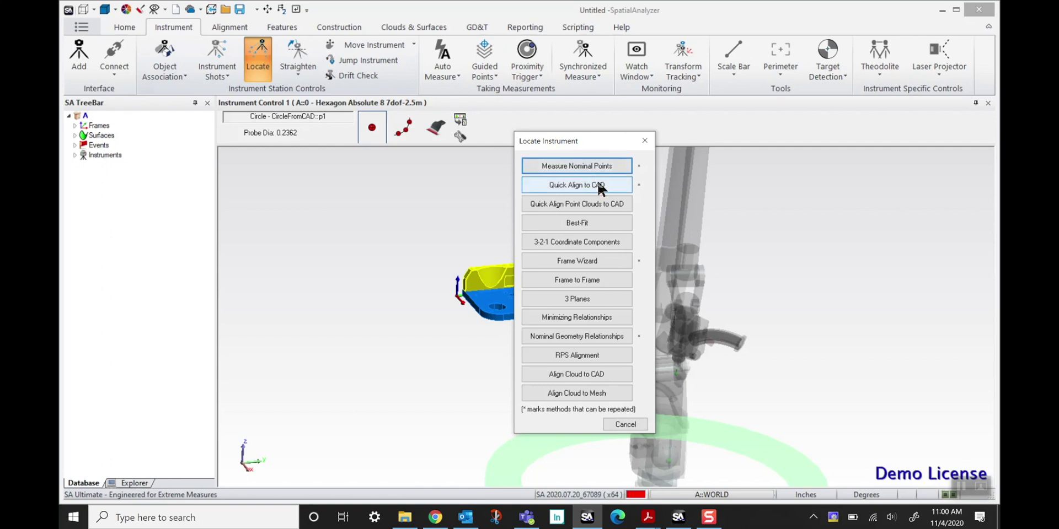
{"action": "left_click", "coordinate": [644, 142]}
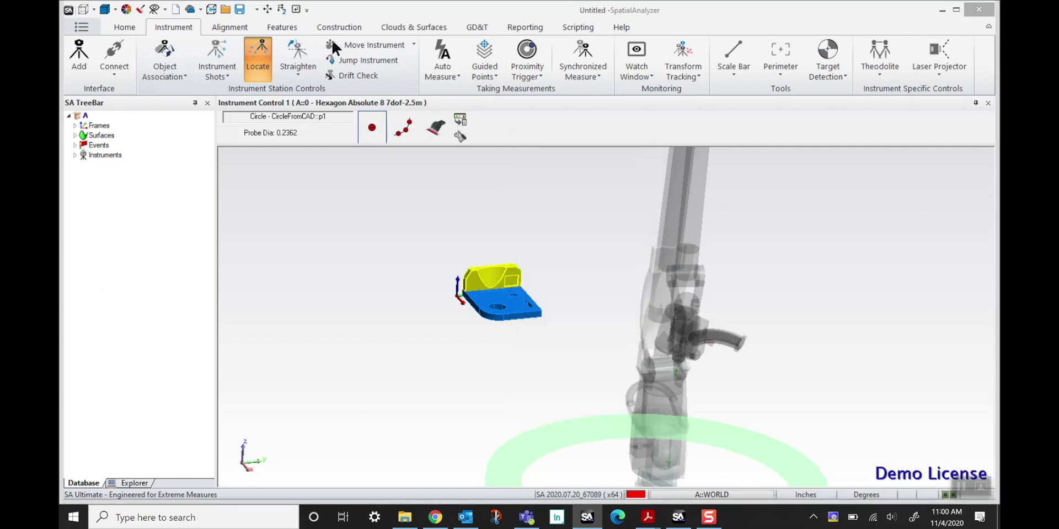
{"action": "left_click", "coordinate": [232, 28]}
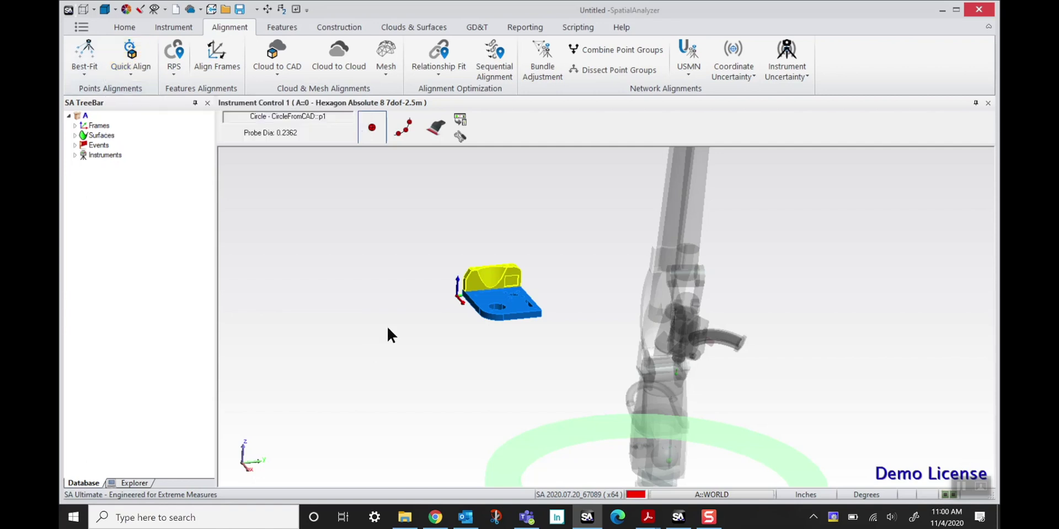
{"action": "right_click", "coordinate": [680, 333]}
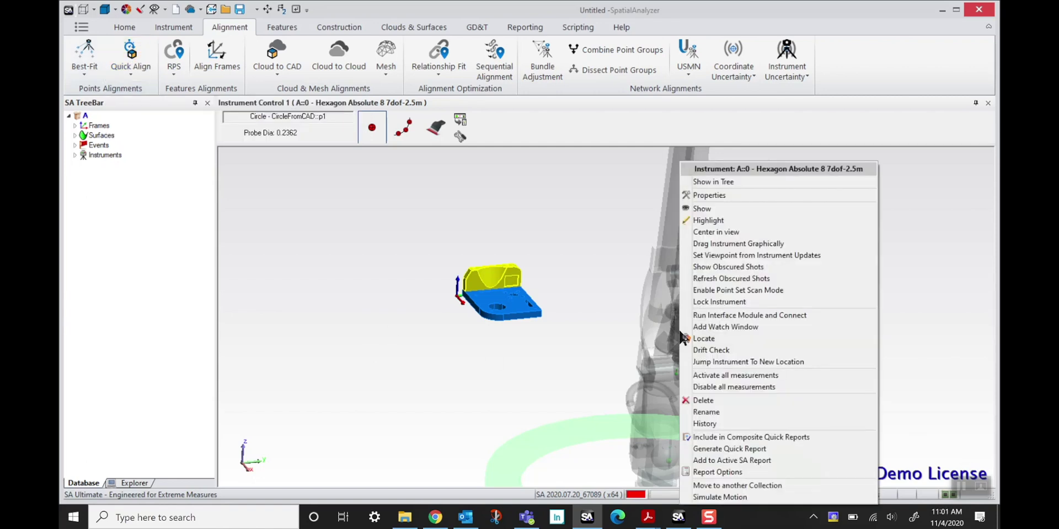
{"action": "left_click", "coordinate": [707, 339]}
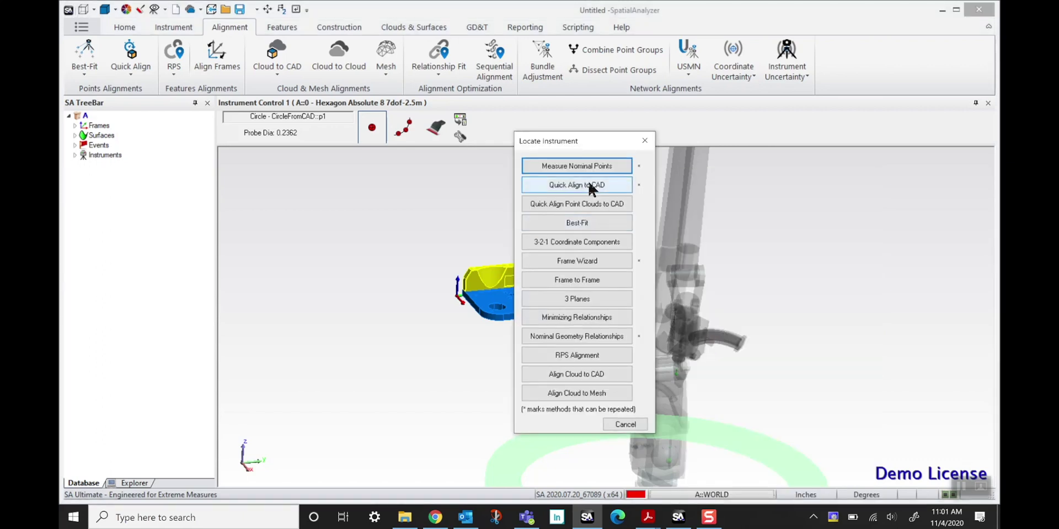
{"action": "left_click", "coordinate": [643, 141]}
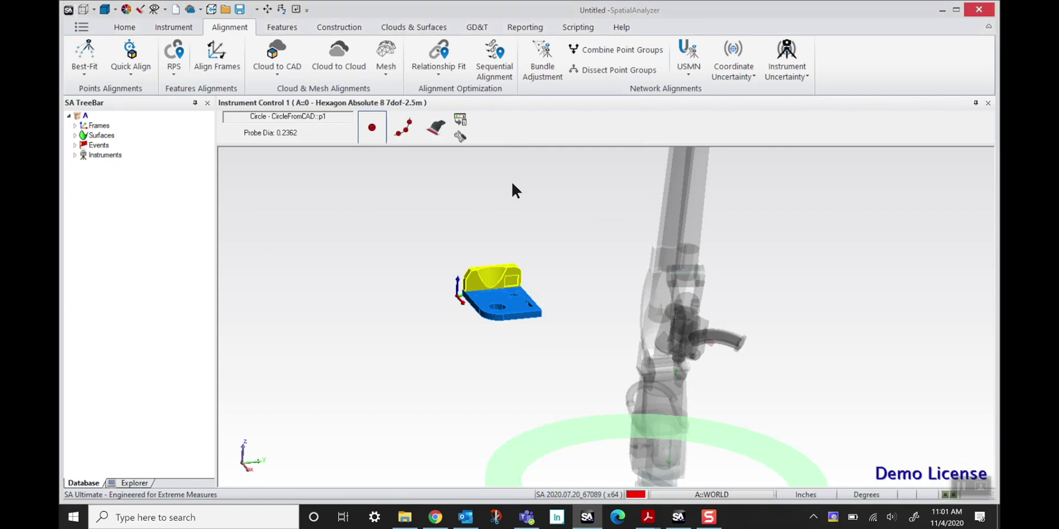
{"action": "left_click", "coordinate": [317, 116]}
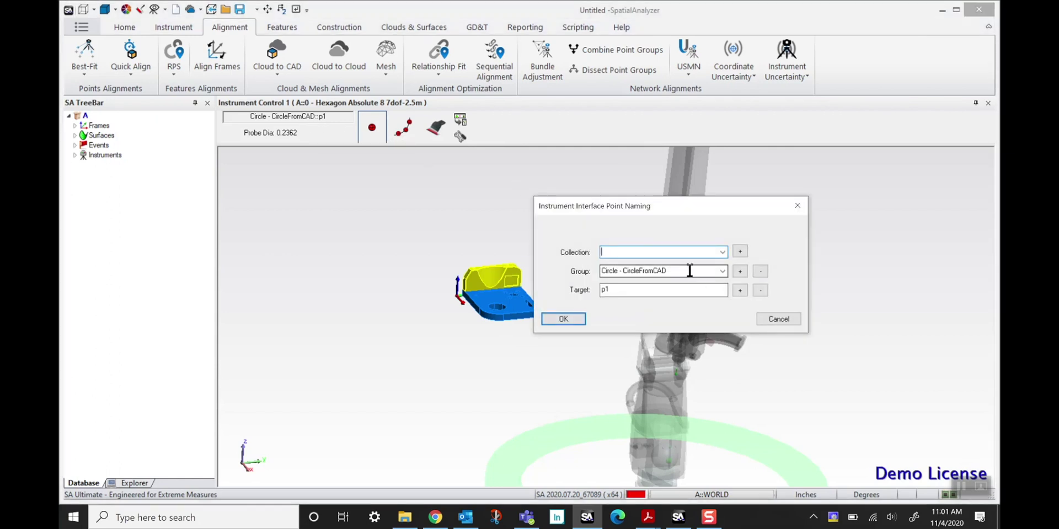
- Change the point naming group to 'Quick Align' and confirm
{"action": "left_click_drag", "start_coordinate": [694, 276], "coordinate": [577, 273]}
{"action": "type", "text": "Q"}
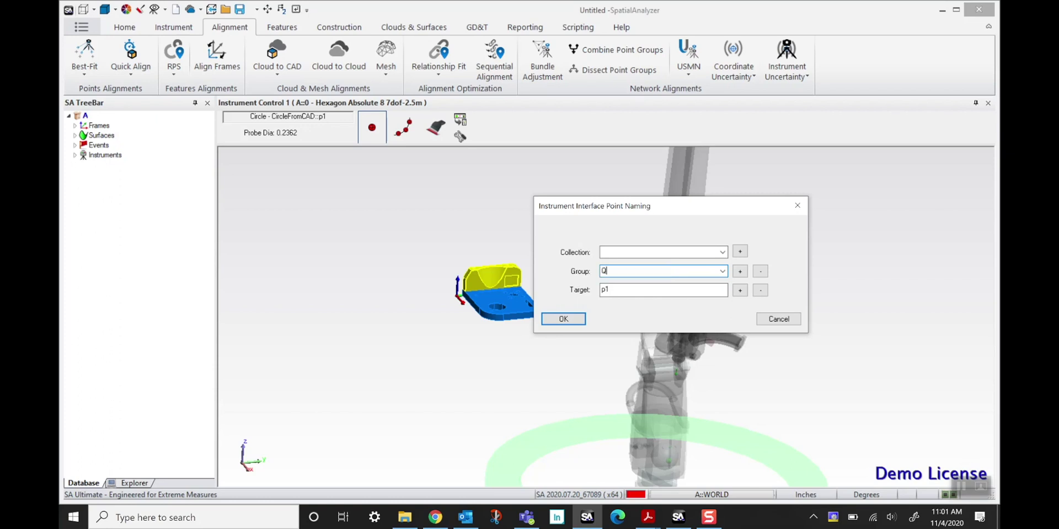
{"action": "type", "text": "uick ALign"}
{"action": "key", "text": "BackSpace"}
{"action": "key", "text": "BackSpace"}
{"action": "key", "text": "BackSpace"}
{"action": "key", "text": "BackSpace"}
{"action": "type", "text": "lign"}
{"action": "left_click", "coordinate": [563, 319]}
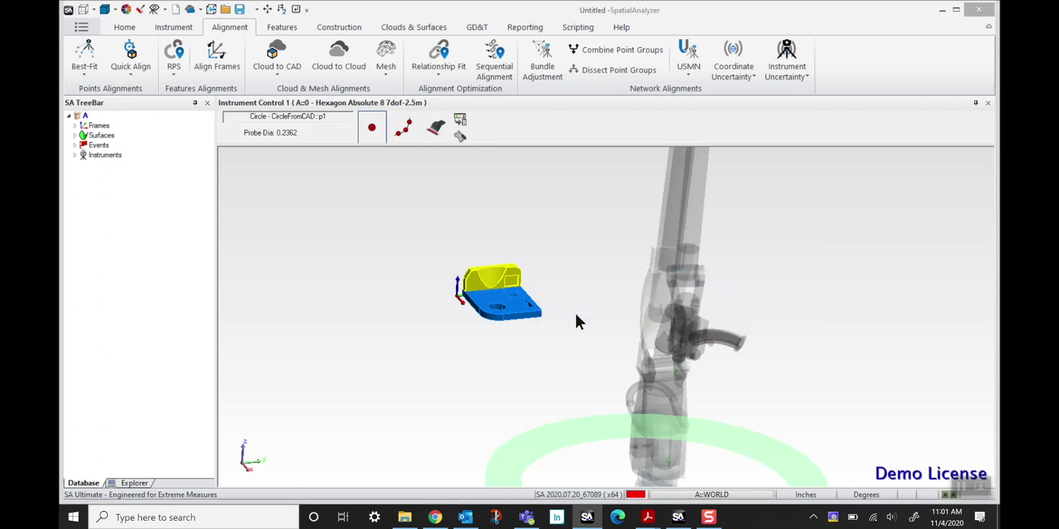
- Begin Quick Align to CAD from the arm's Locate options
{"action": "right_click", "coordinate": [670, 300]}
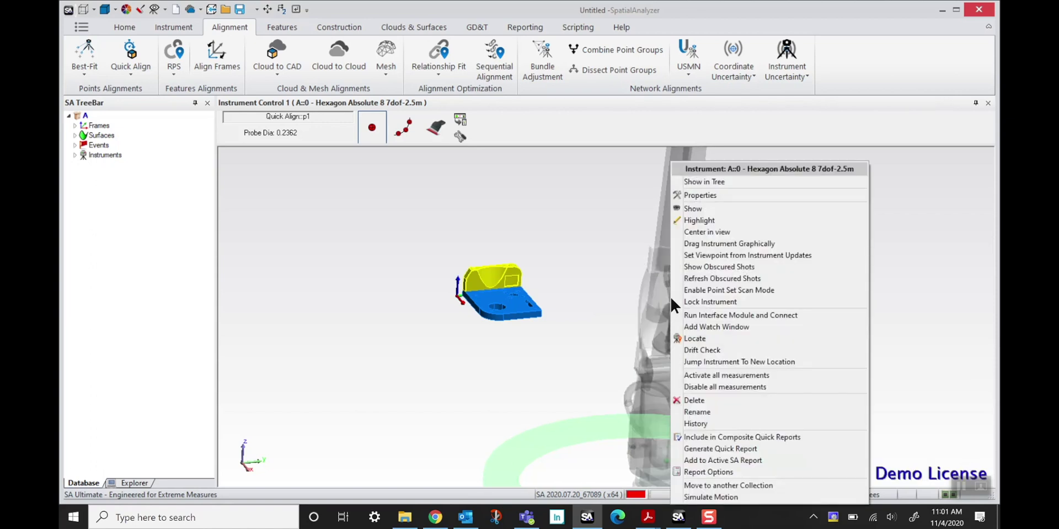
{"action": "left_click", "coordinate": [714, 339]}
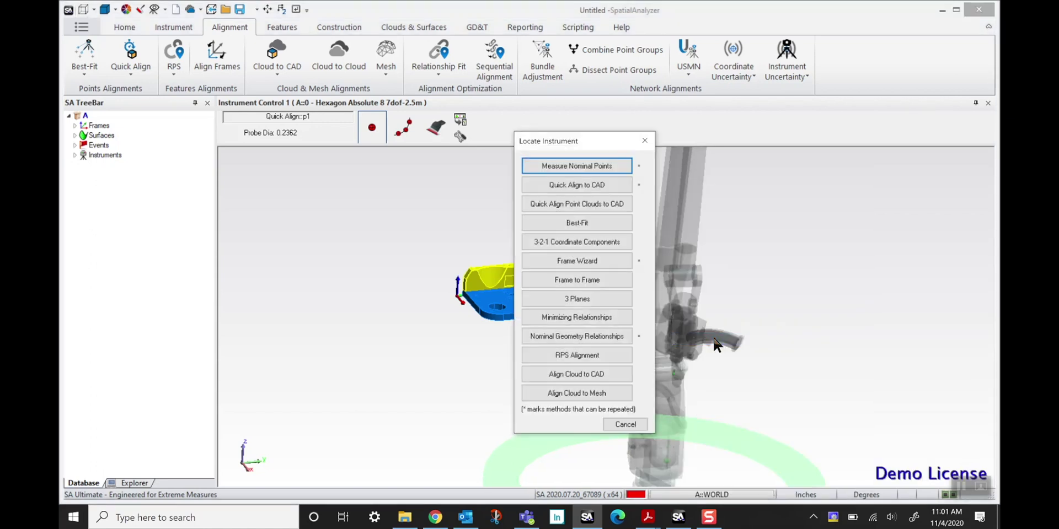
{"action": "left_click", "coordinate": [591, 186]}
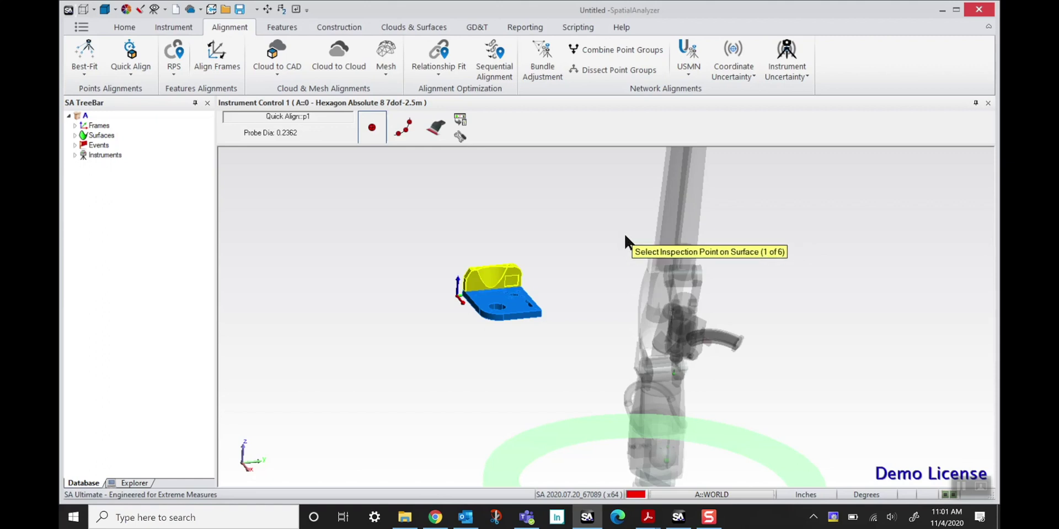
{"action": "right_click_drag", "start_coordinate": [623, 232], "coordinate": [600, 299]}
- Pick six inspection points across the blue base, yellow top and side, then finish selection
{"action": "scroll", "coordinate": [491, 286], "scroll_direction": "up", "scroll_amount": 3}
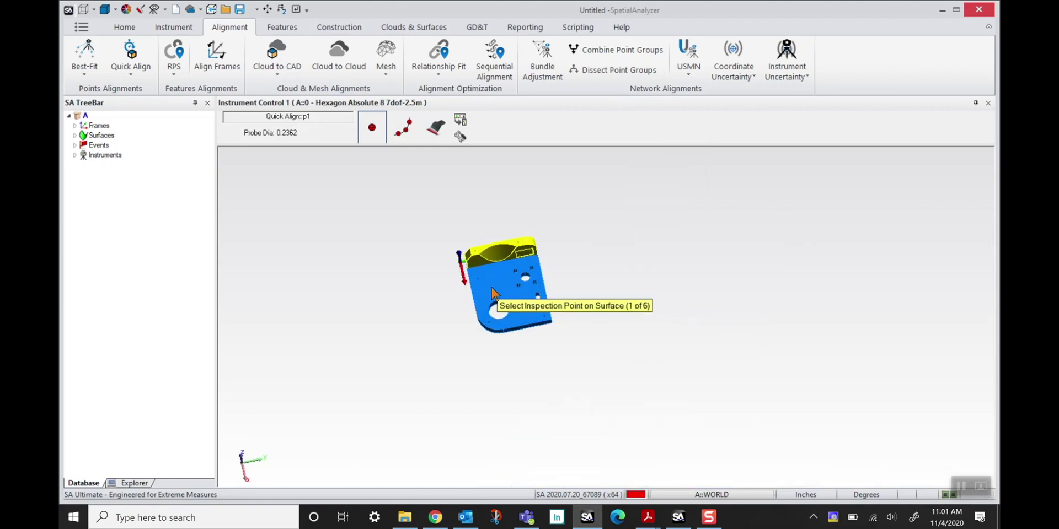
{"action": "left_click", "coordinate": [466, 264]}
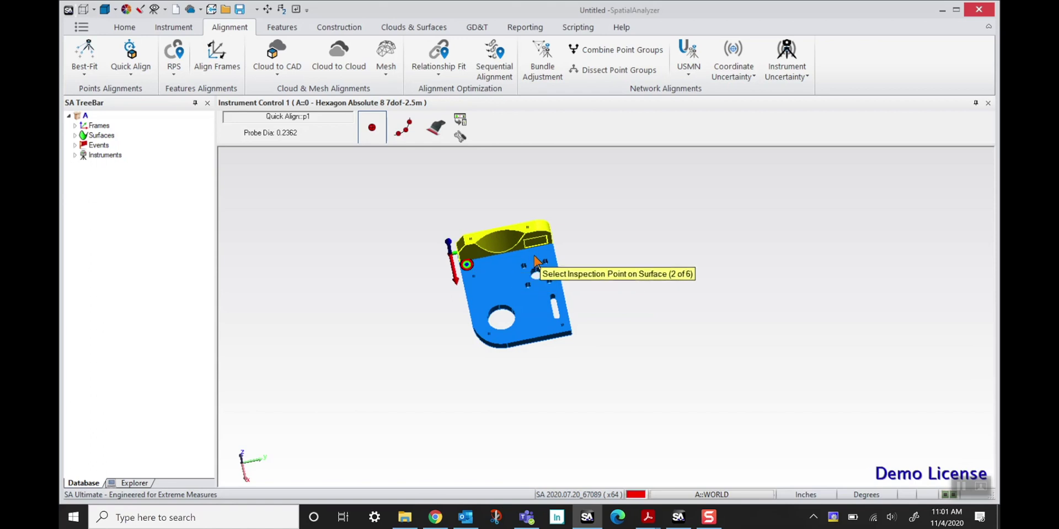
{"action": "left_click", "coordinate": [544, 250]}
{"action": "left_click", "coordinate": [526, 327]}
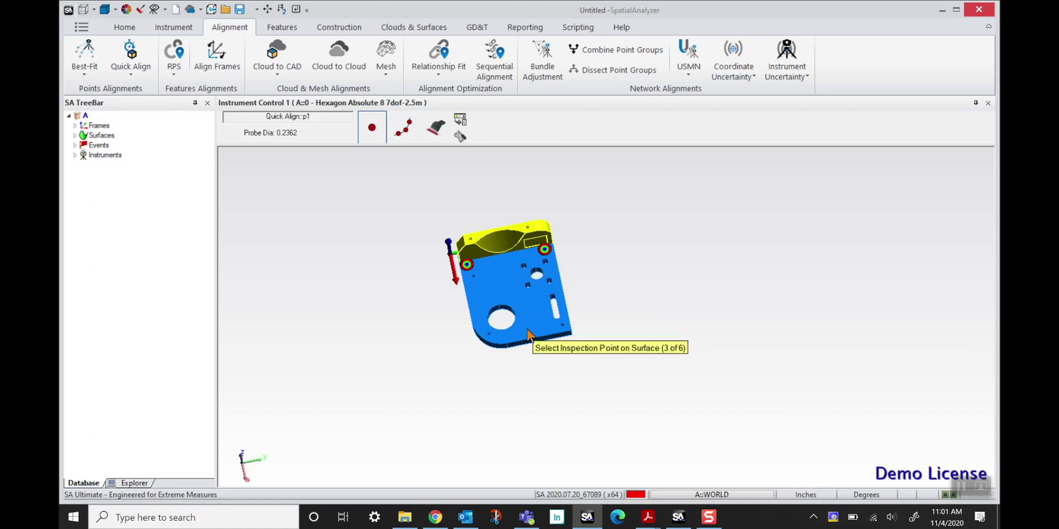
{"action": "middle_click_drag", "start_coordinate": [620, 356], "coordinate": [596, 292]}
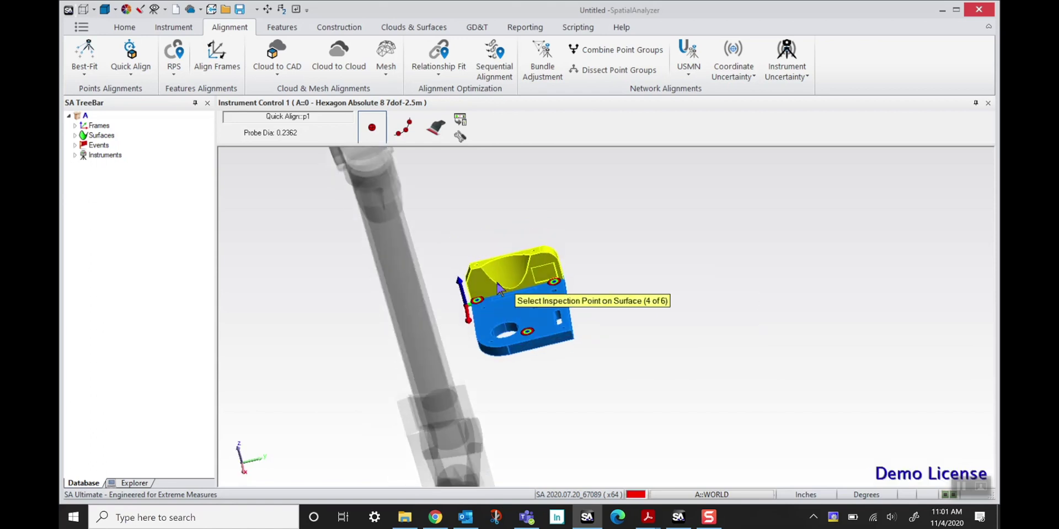
{"action": "left_click", "coordinate": [479, 285]}
{"action": "left_click", "coordinate": [542, 268]}
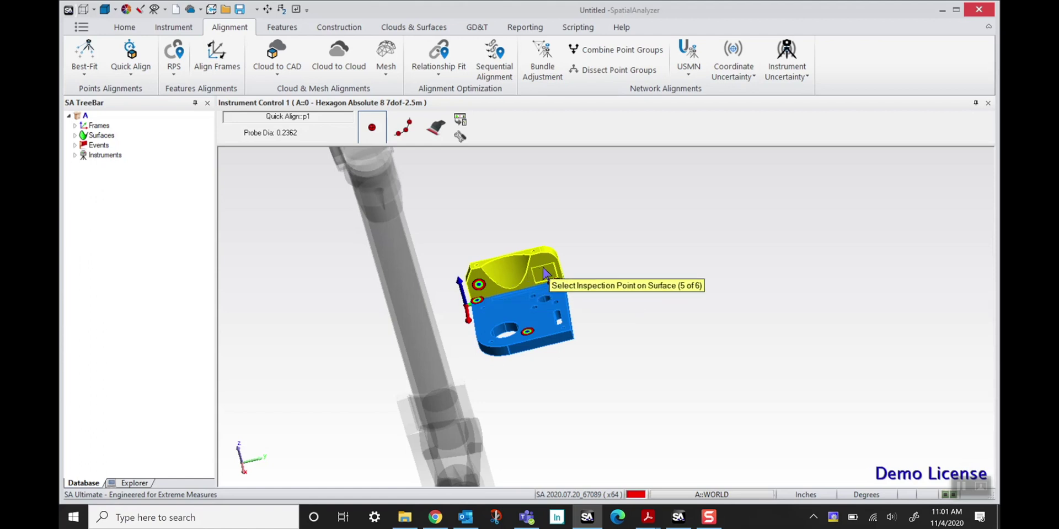
{"action": "mouse_move", "coordinate": [599, 277]}
{"action": "middle_mouse_down"}
{"action": "mouse_move", "coordinate": [554, 284]}
{"action": "mouse_move", "coordinate": [596, 279]}
{"action": "middle_mouse_up"}
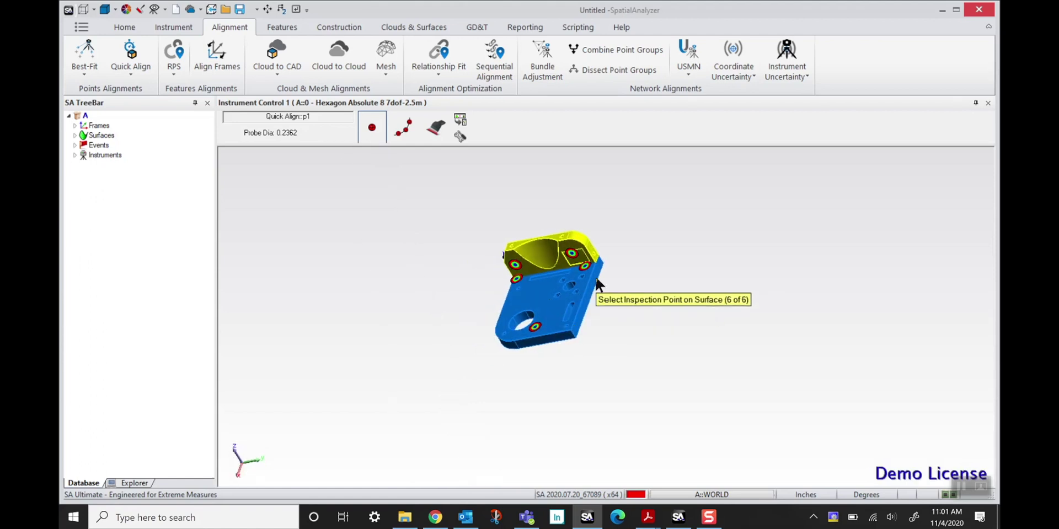
{"action": "left_click", "coordinate": [599, 269]}
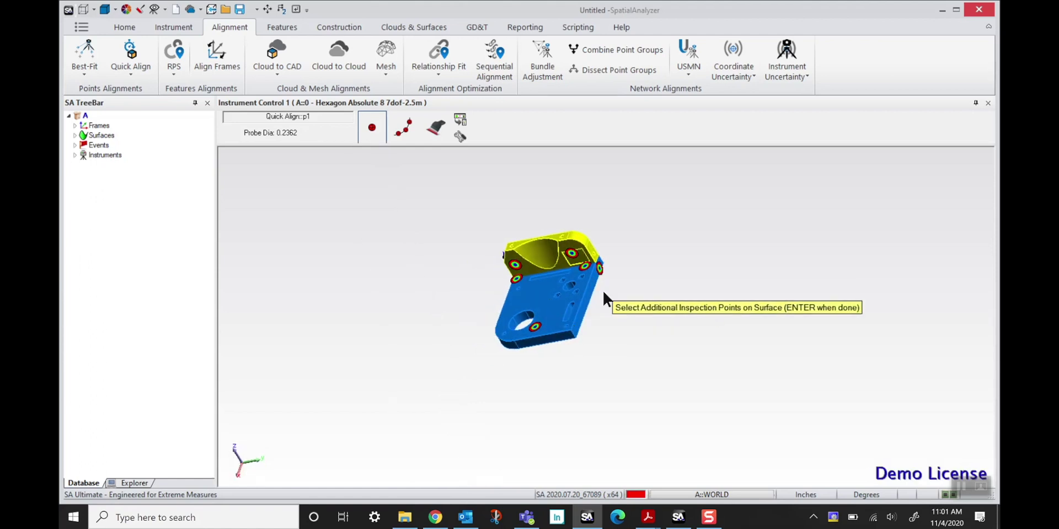
{"action": "middle_click_drag", "start_coordinate": [608, 296], "coordinate": [639, 299]}
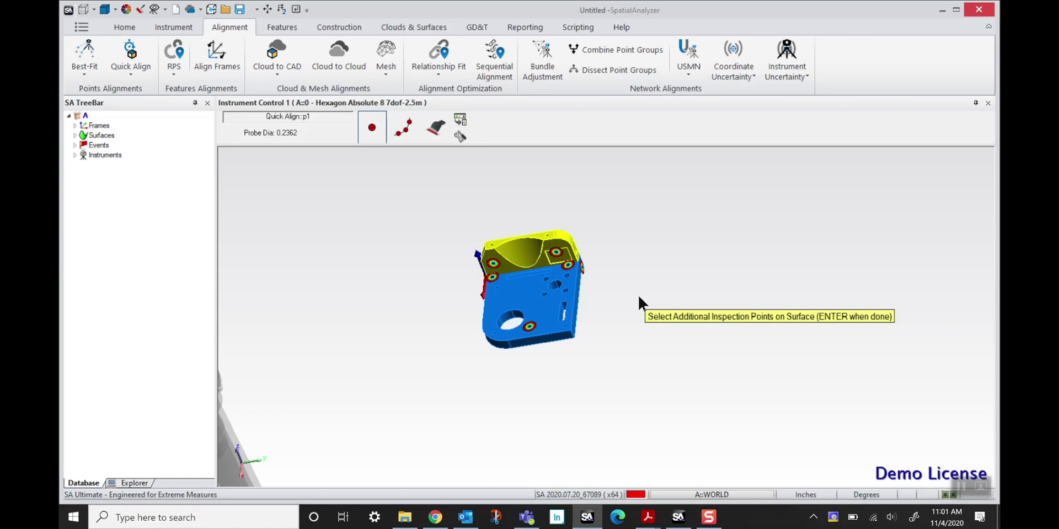
{"action": "key", "text": "Return"}
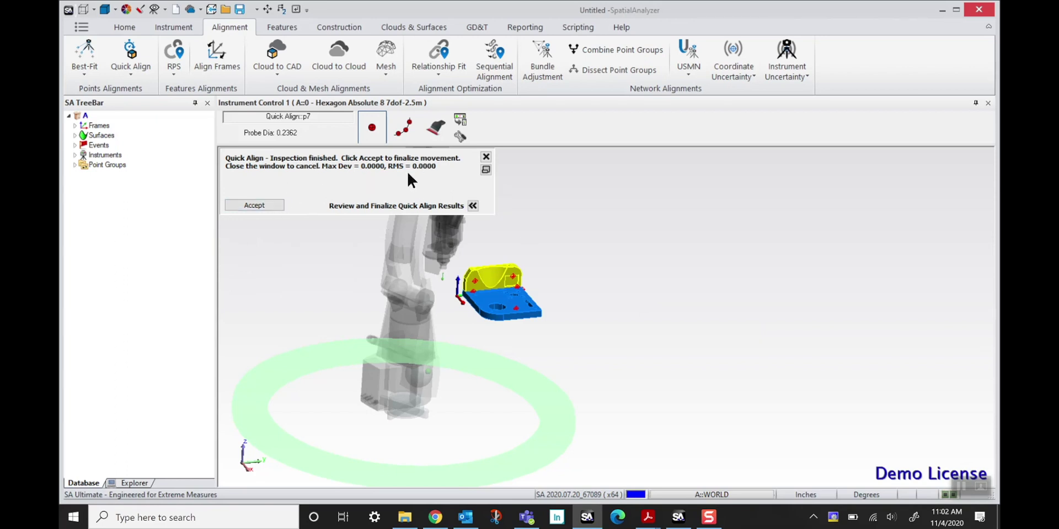
- Accept the Quick Align result showing Max Dev and RMS of 0.0000
{"action": "left_click", "coordinate": [253, 206]}
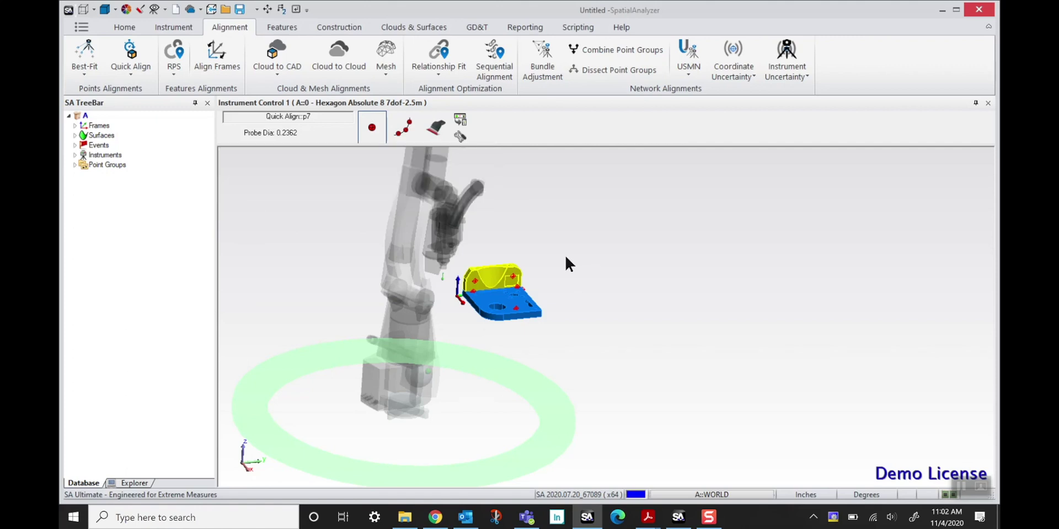
- Add a watch window tracking the probe's X, Y, Z and distance to the Base surface
{"action": "right_click_drag", "start_coordinate": [566, 258], "coordinate": [654, 310]}
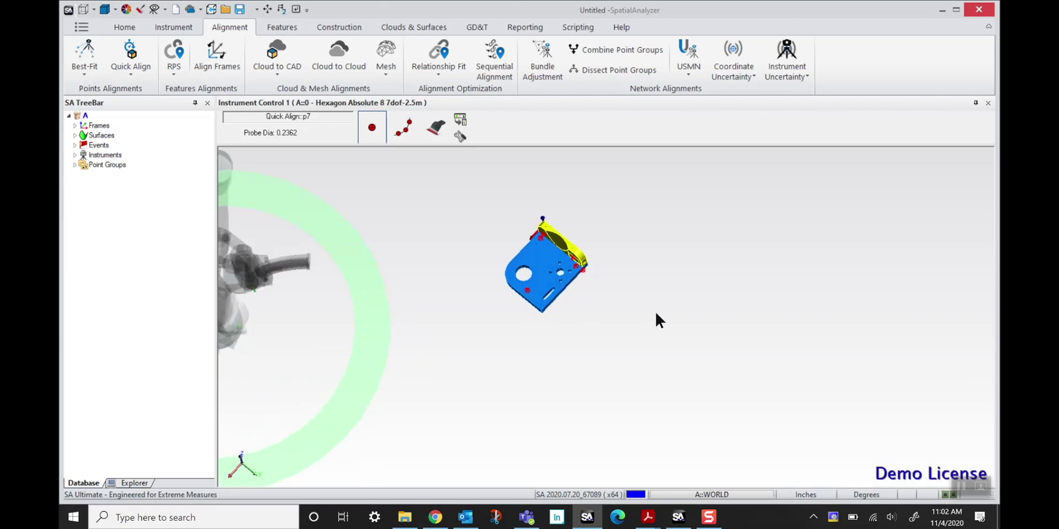
{"action": "right_click", "coordinate": [550, 283]}
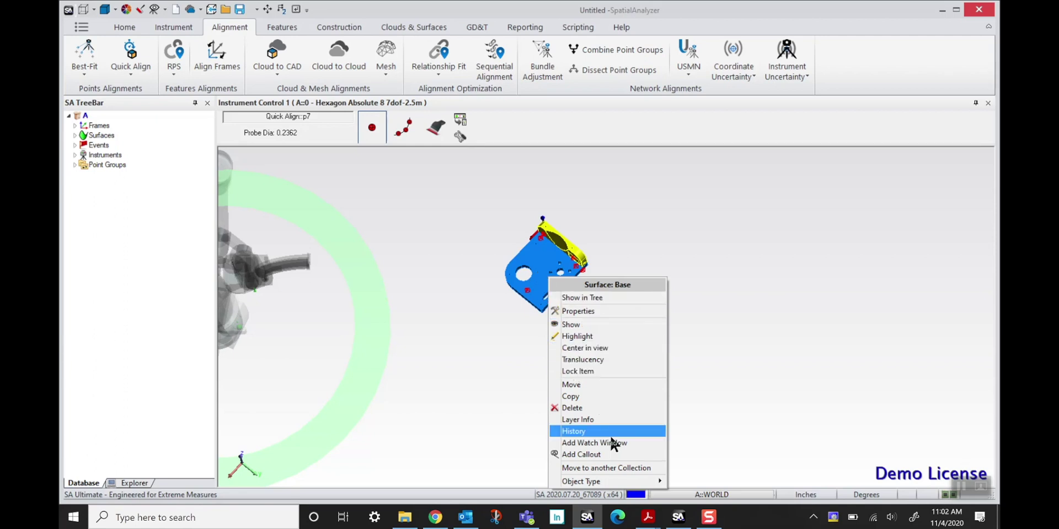
{"action": "left_click", "coordinate": [669, 394]}
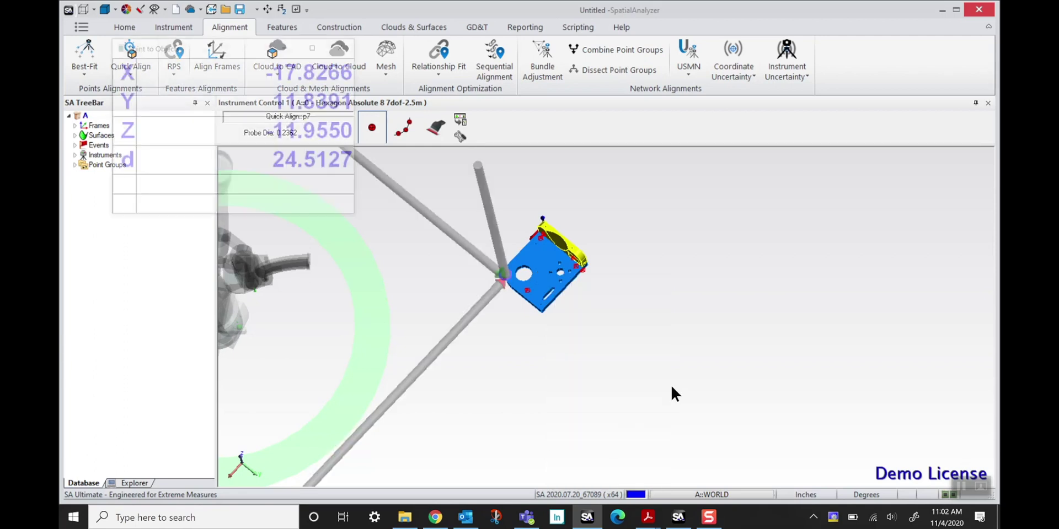